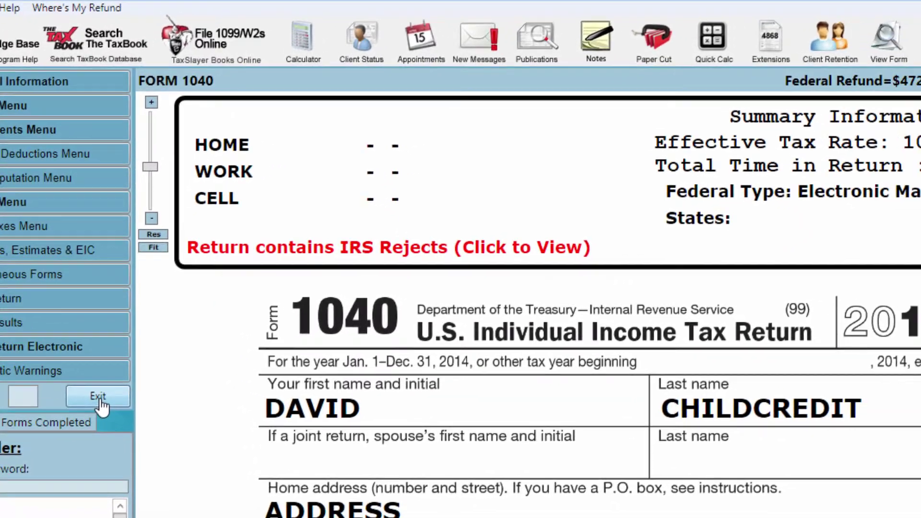
- Exit the 1040 return to reach the Receipt Menu showing $165.00 fees and a $472 refund
left_click(177, 417)
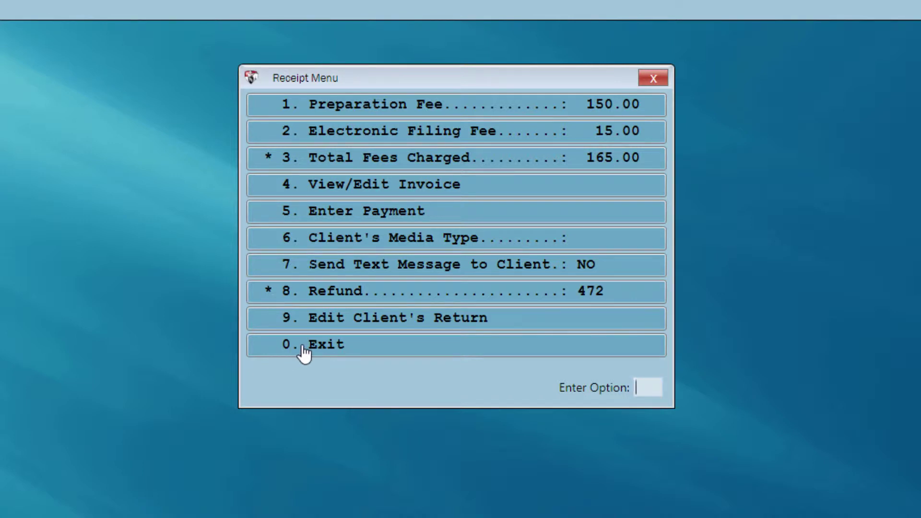
- Leave the Receipt Menu and print one copy of the federal and state return to PDF
left_click(304, 354)
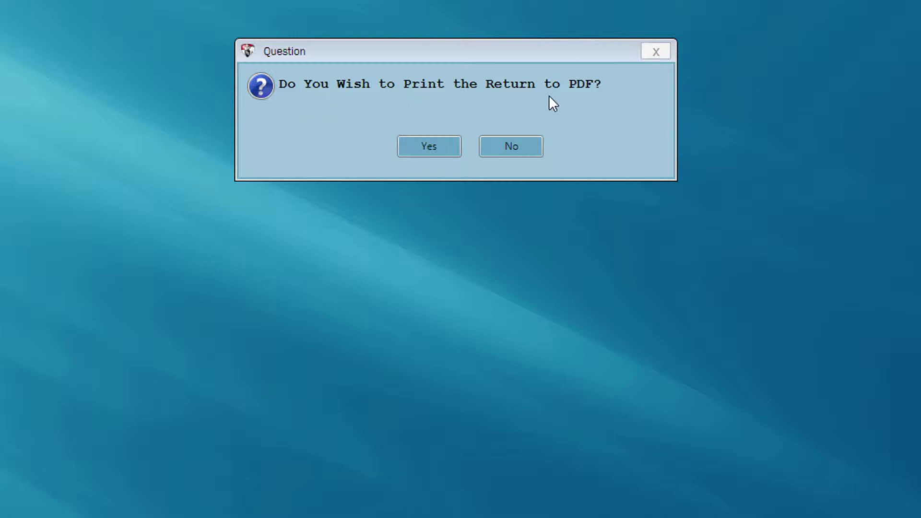
left_click(428, 153)
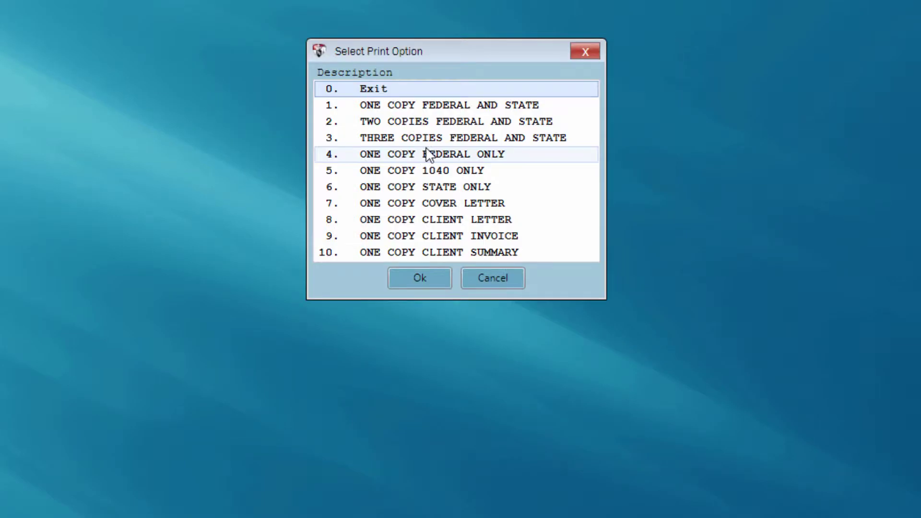
left_click(431, 107)
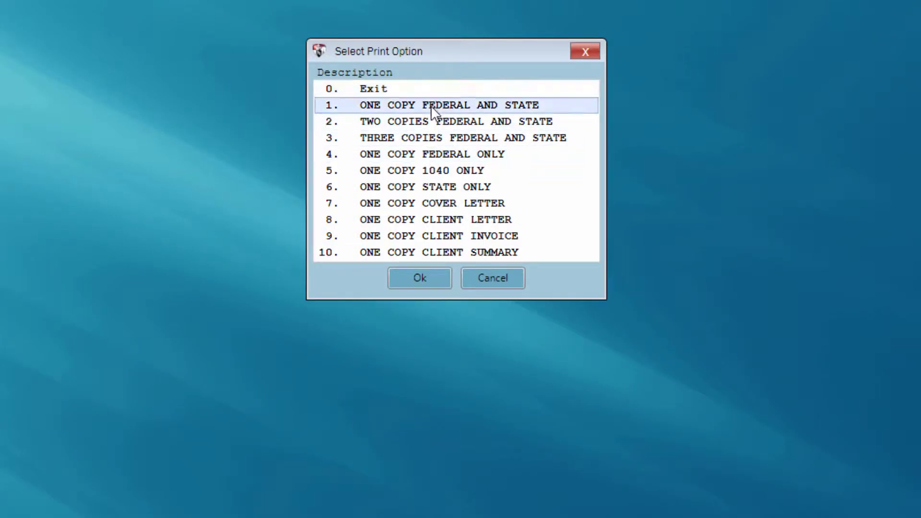
left_click(414, 282)
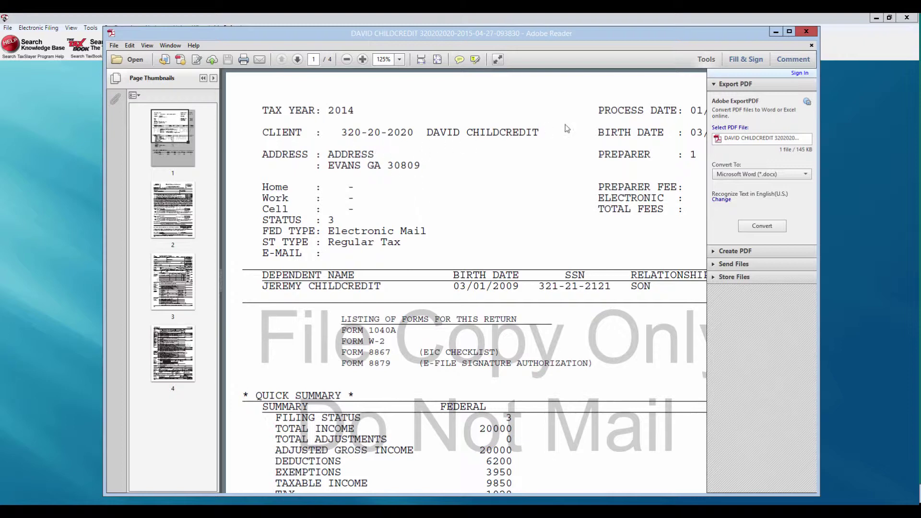
- Close the 4-page 'File Copy Only' return PDF in Adobe Reader
left_click(806, 32)
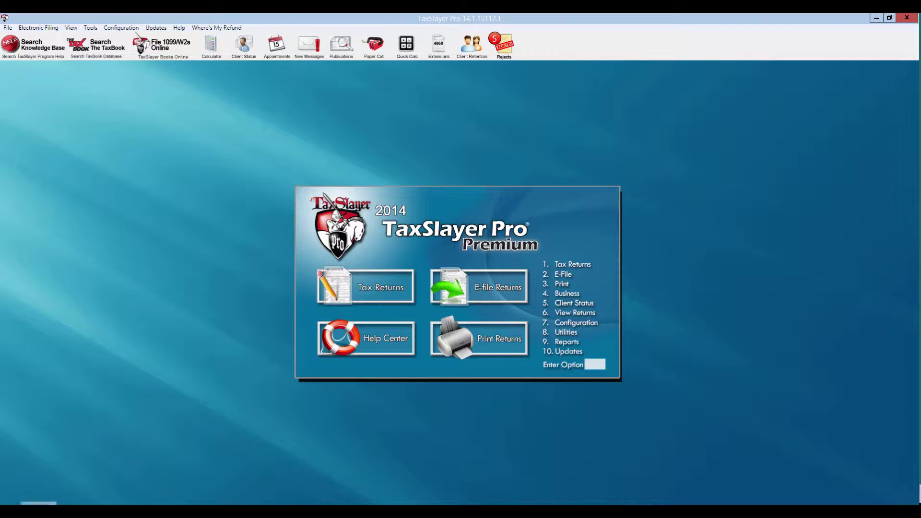
- In File Explorer, open C:\TaxSlayer\2014PDFS\taxreturns and the client's folder holding the 109 KB PDF
left_click(38, 511)
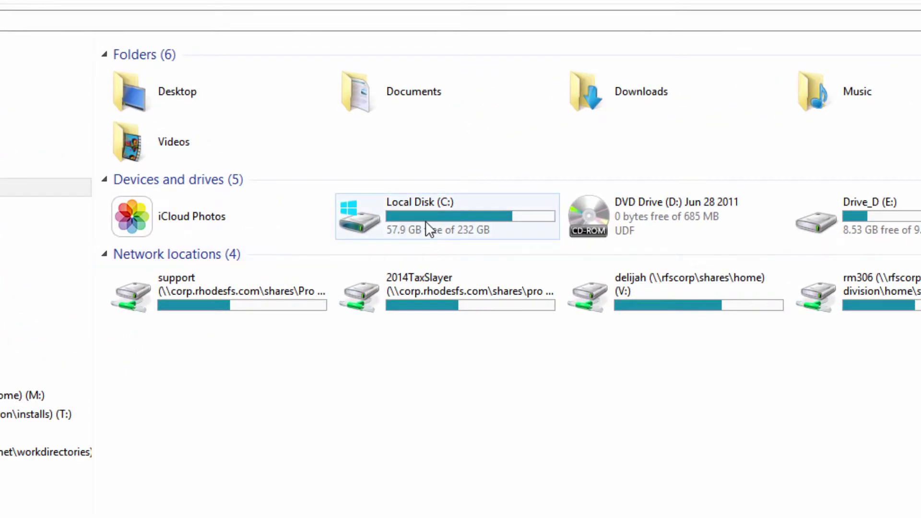
double_click(458, 221)
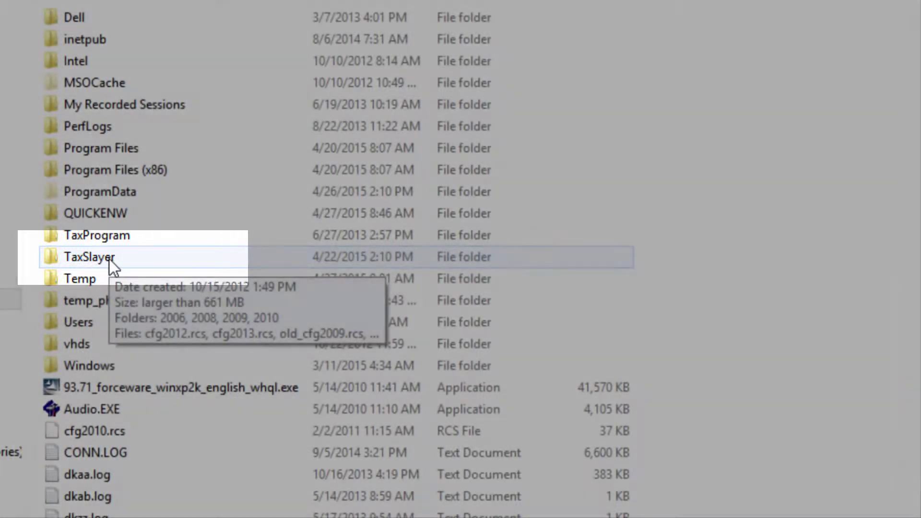
double_click(109, 259)
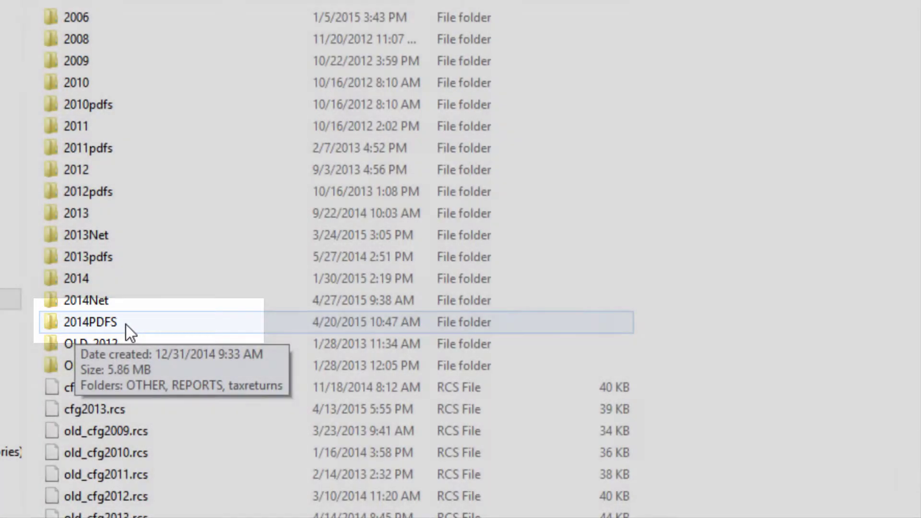
double_click(126, 324)
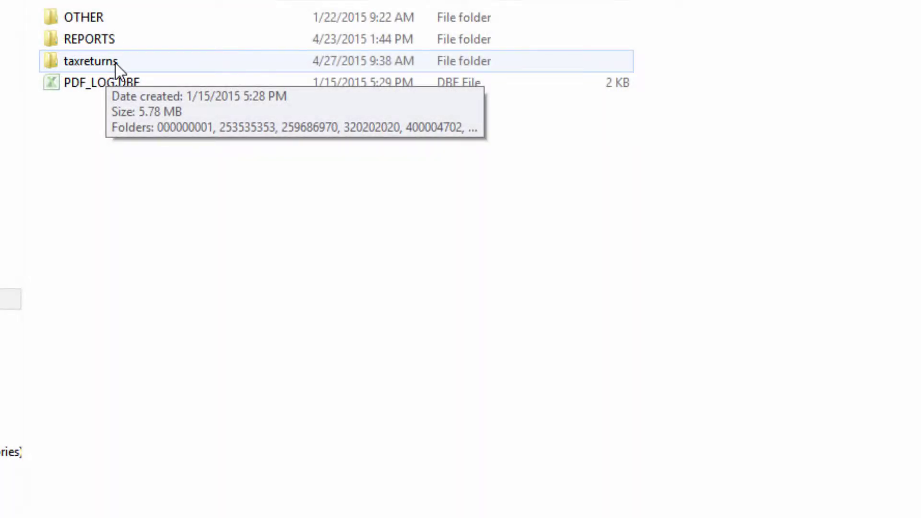
double_click(115, 63)
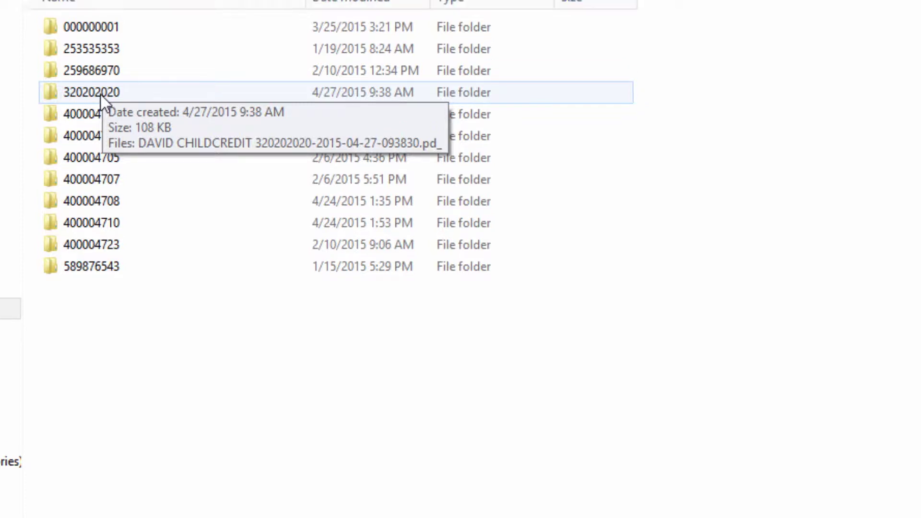
double_click(101, 85)
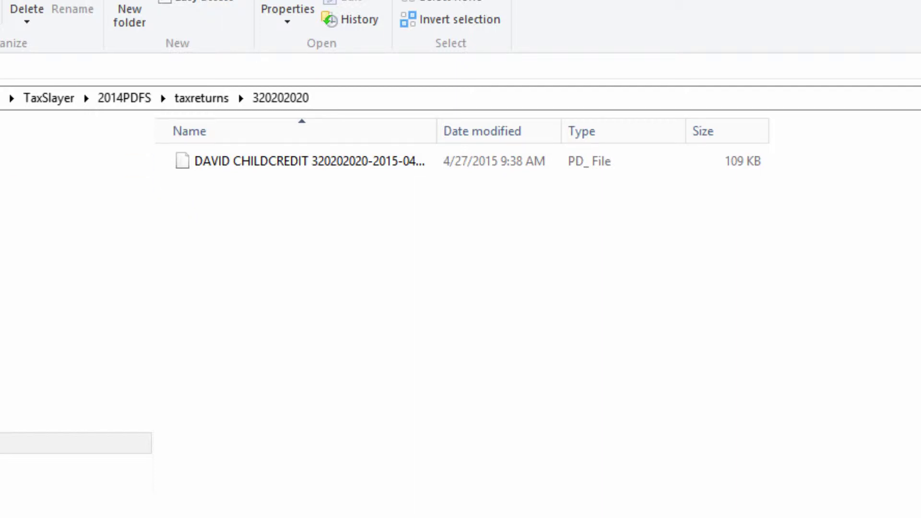
- Go back up to the taxreturns folder, then close File Explorer
key("alt+Up")
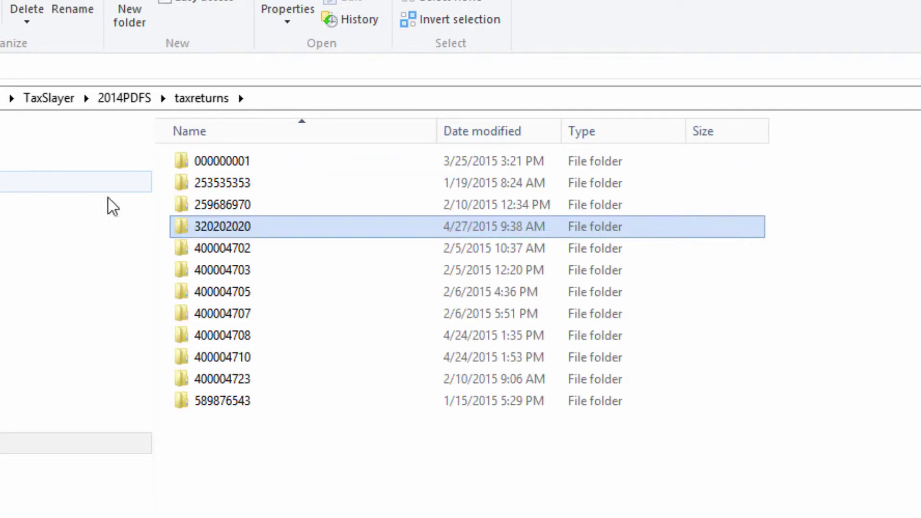
mouse_move(235, 228)
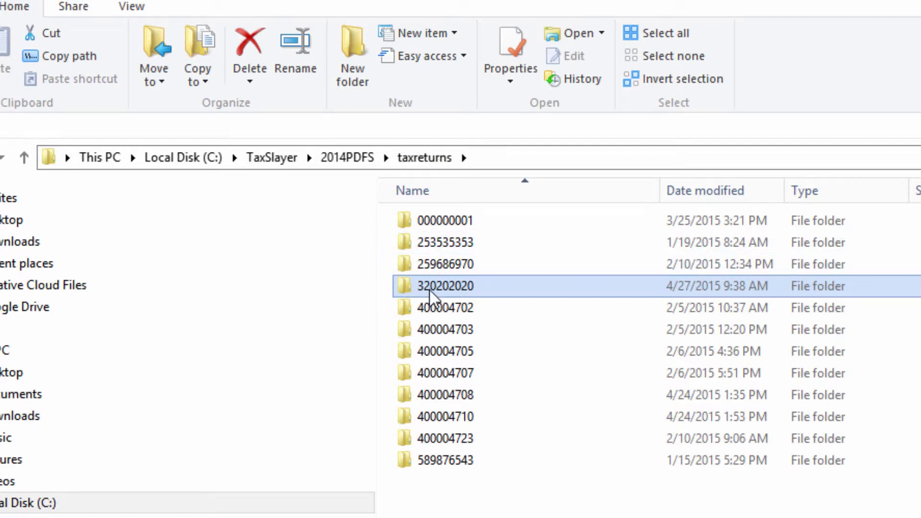
mouse_move(429, 289)
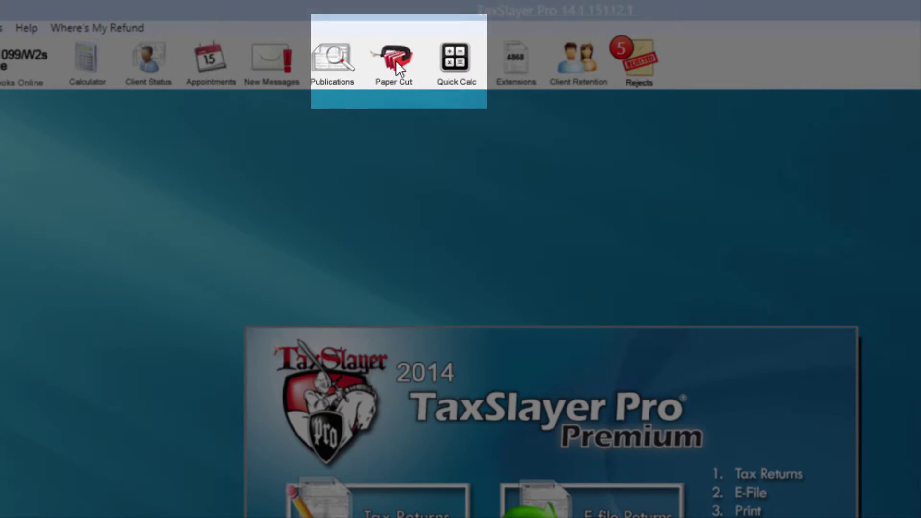
- In Paper Cut's Tax Returns list, select the client and their 4/27/2015 archived return file
left_click(395, 60)
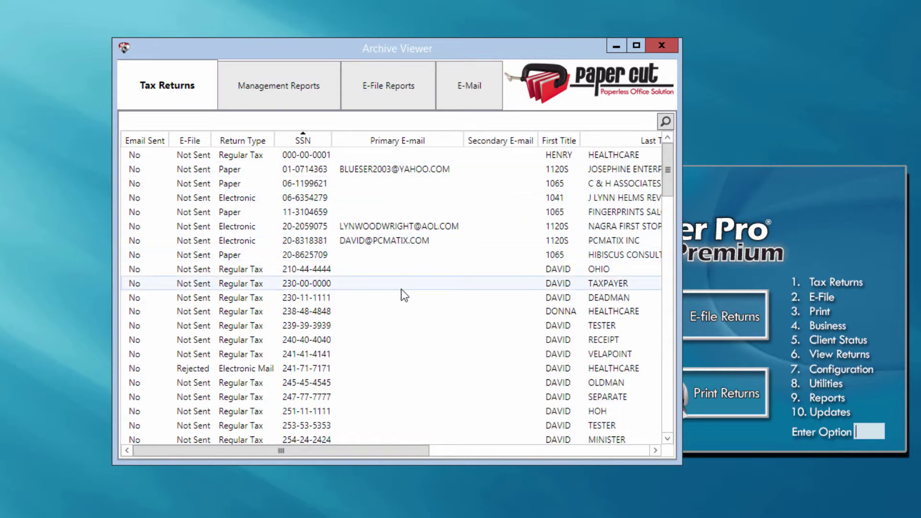
scroll(401, 288, "down", 3)
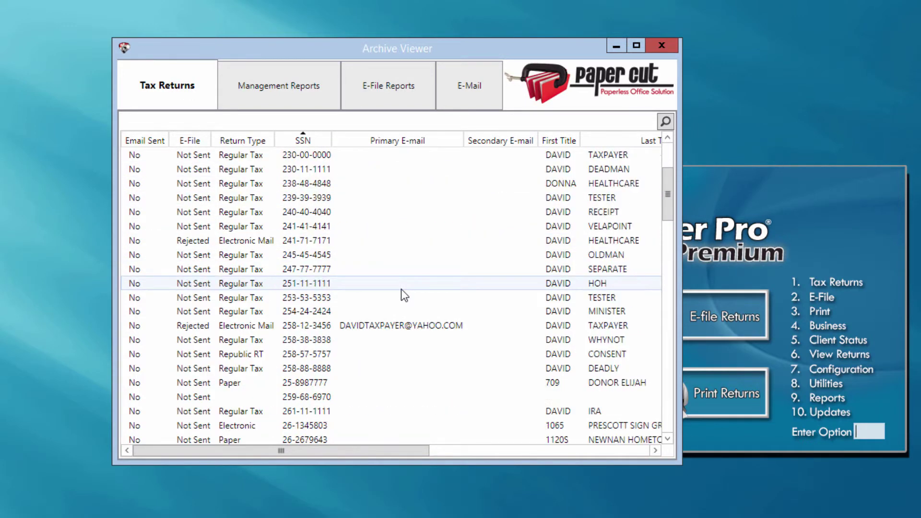
scroll(401, 289, "down", 7)
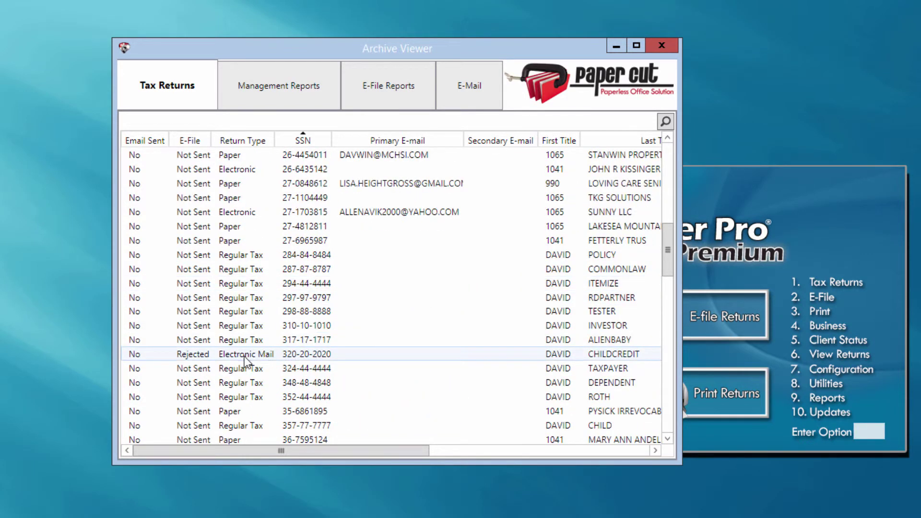
left_click(309, 355)
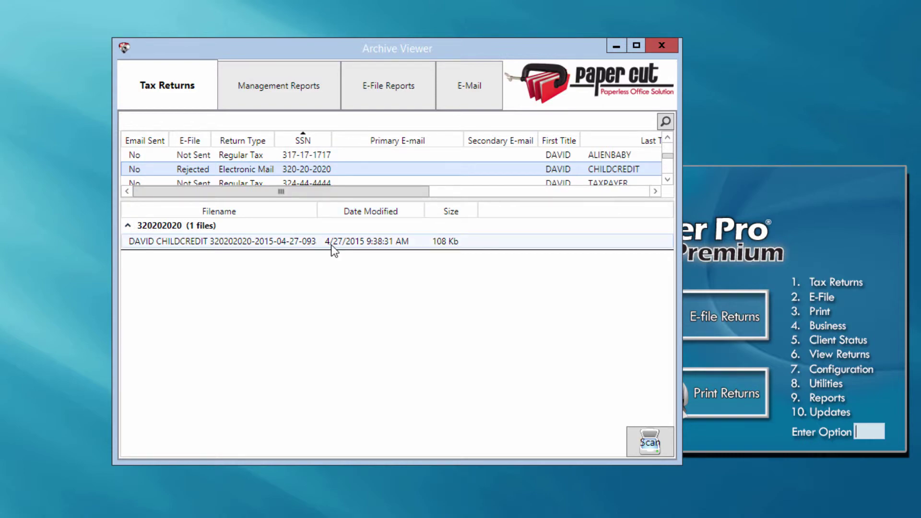
left_click(290, 241)
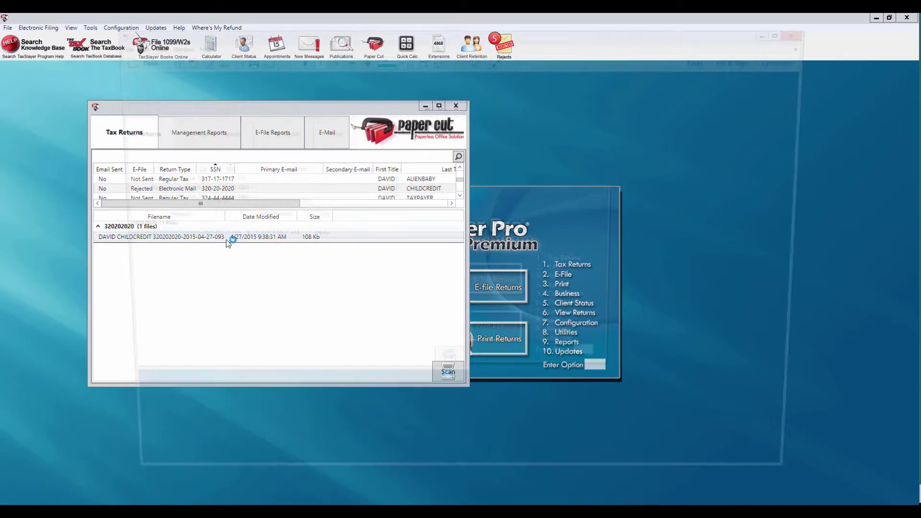
double_click(273, 240)
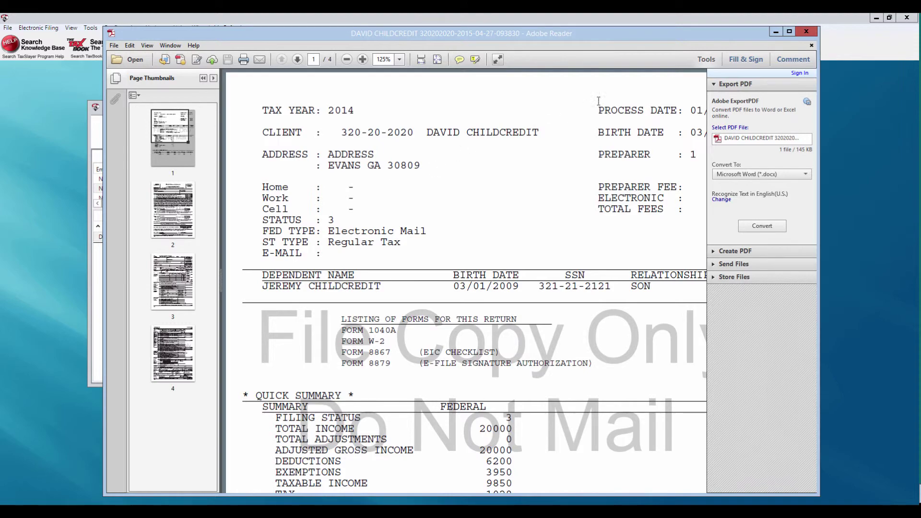
left_click(806, 32)
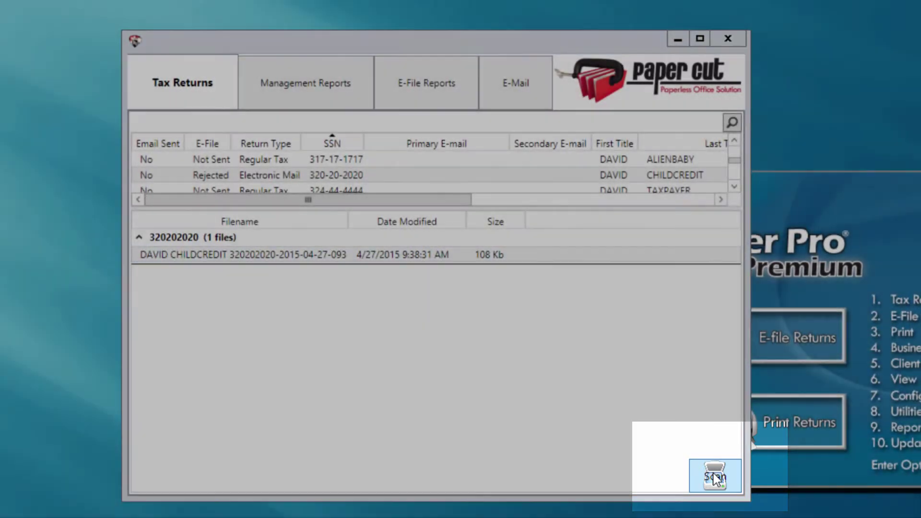
- Try Scan in the Archive Viewer, then dismiss the scanner choice and close the viewer
left_click(715, 477)
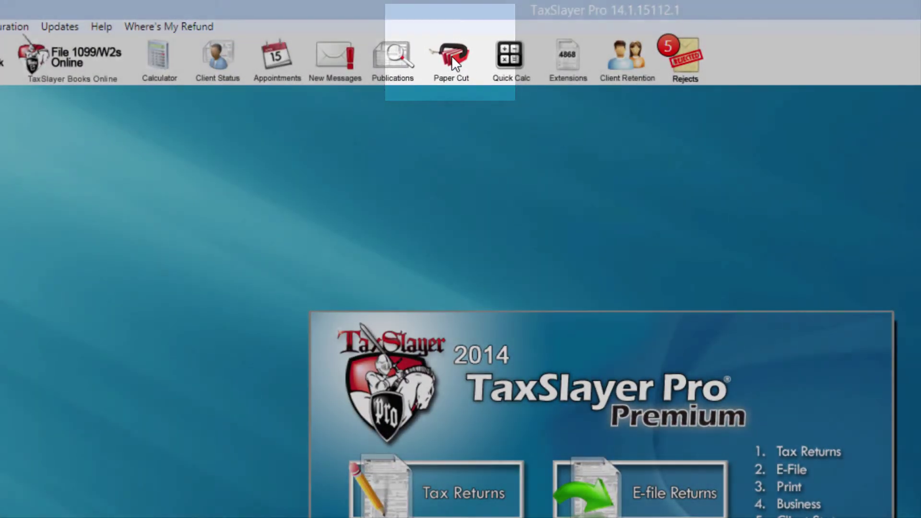
- Reopen Paper Cut on the E-Mail tab and show all clients with e-mail addresses
left_click(451, 56)
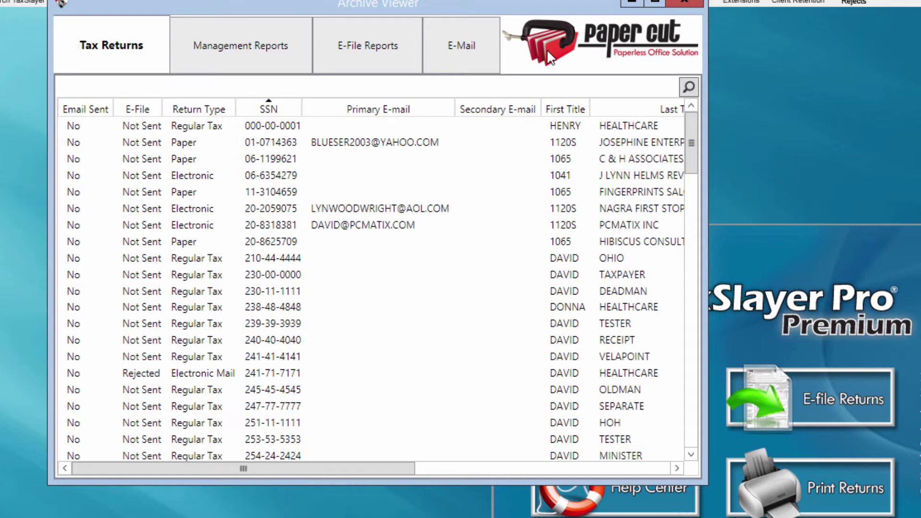
left_click(473, 49)
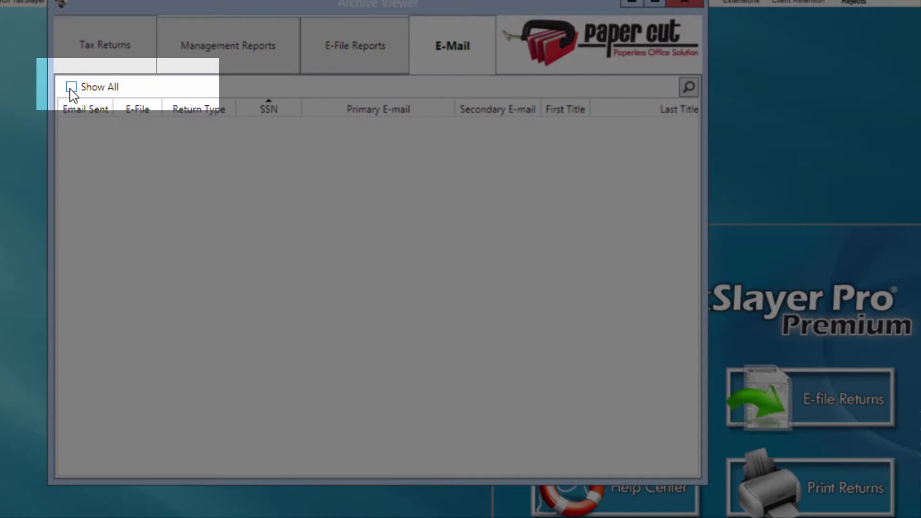
left_click(71, 88)
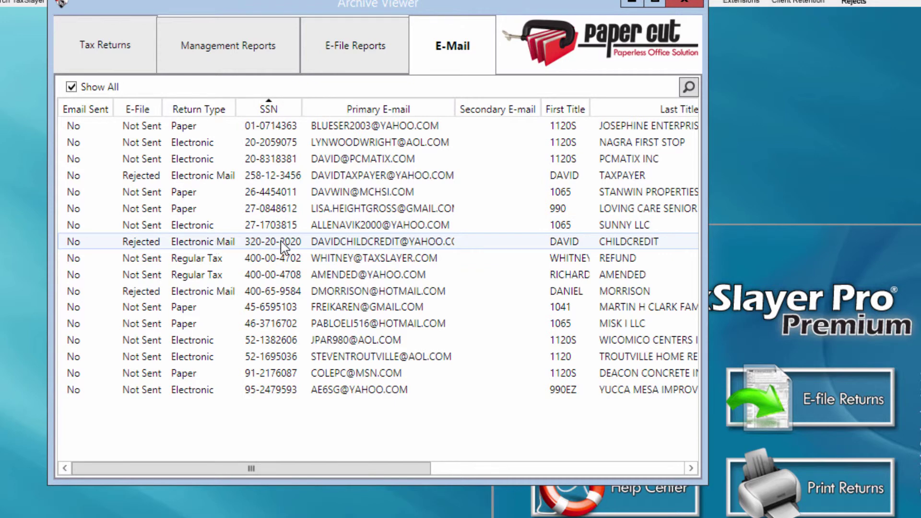
- Start an Email PDF for the client and attach the second archived return file
double_click(342, 244)
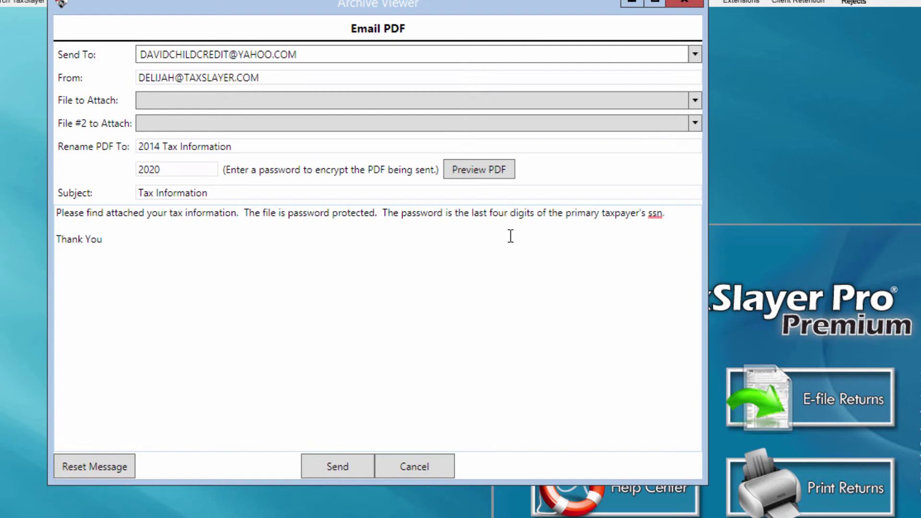
left_click(694, 101)
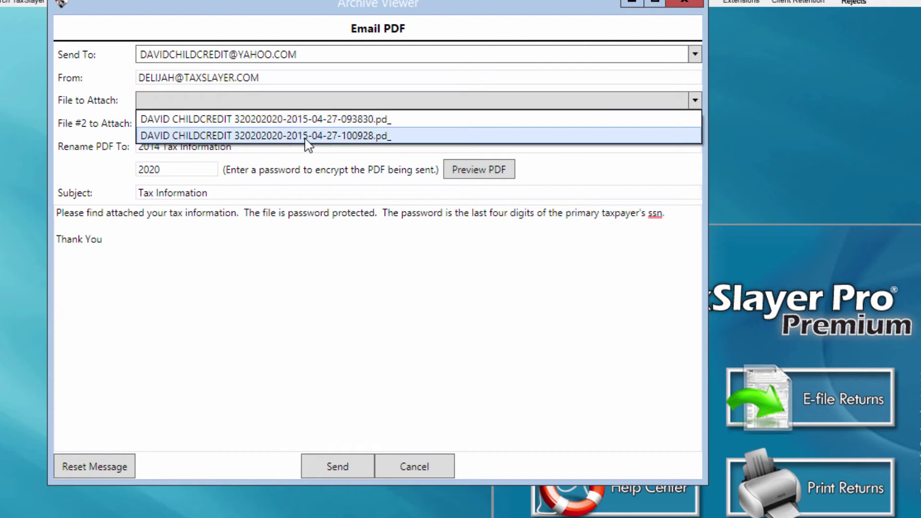
left_click(255, 137)
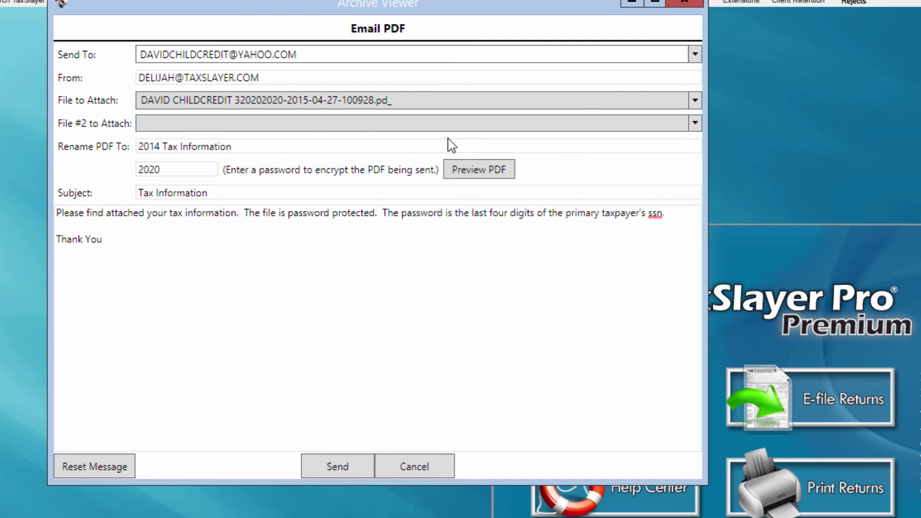
left_click(695, 124)
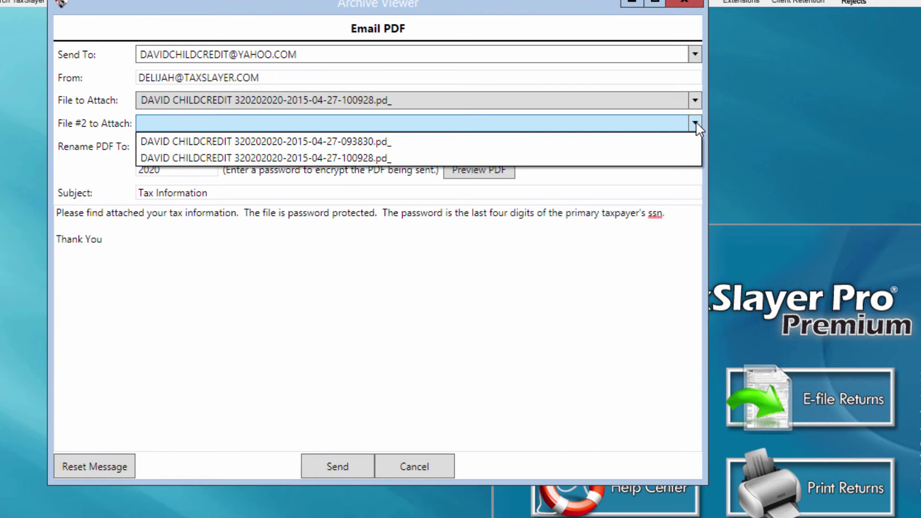
left_click(695, 121)
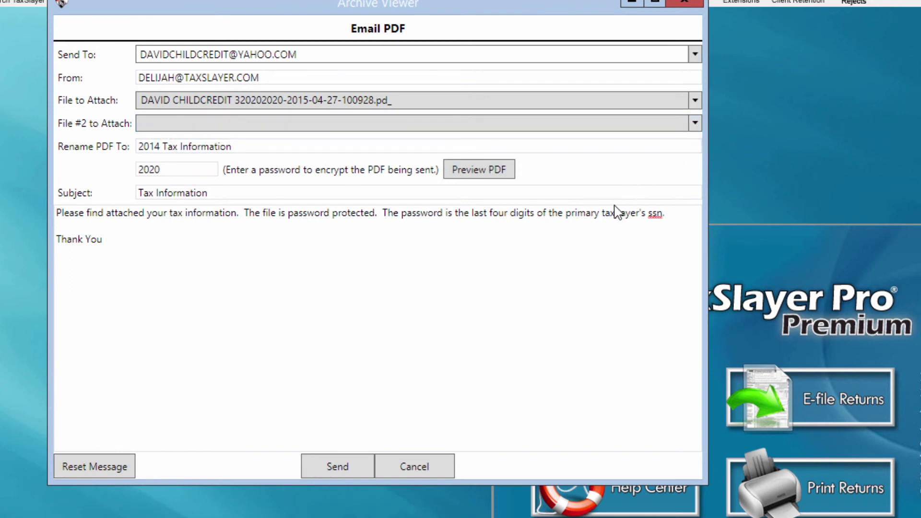
- Send the password-protected return e-mail and acknowledge the Email Sent Successfully message
left_click(336, 472)
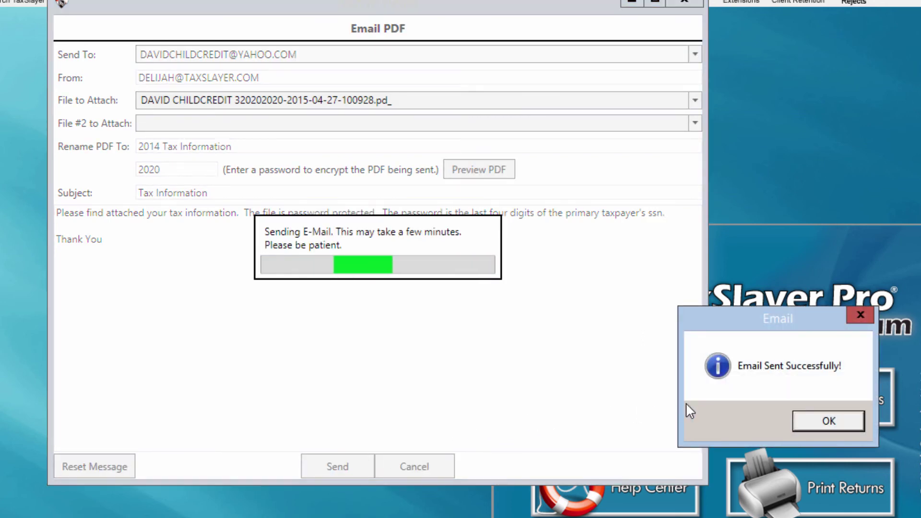
left_click(816, 421)
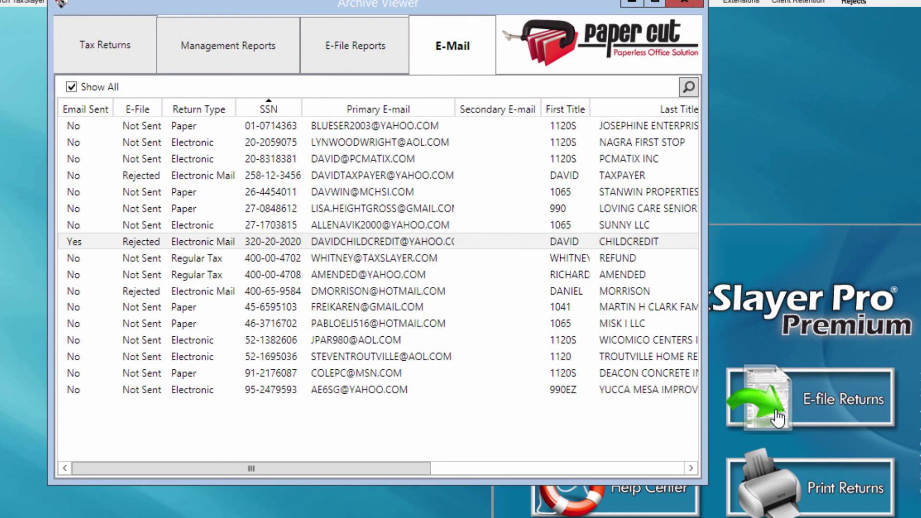